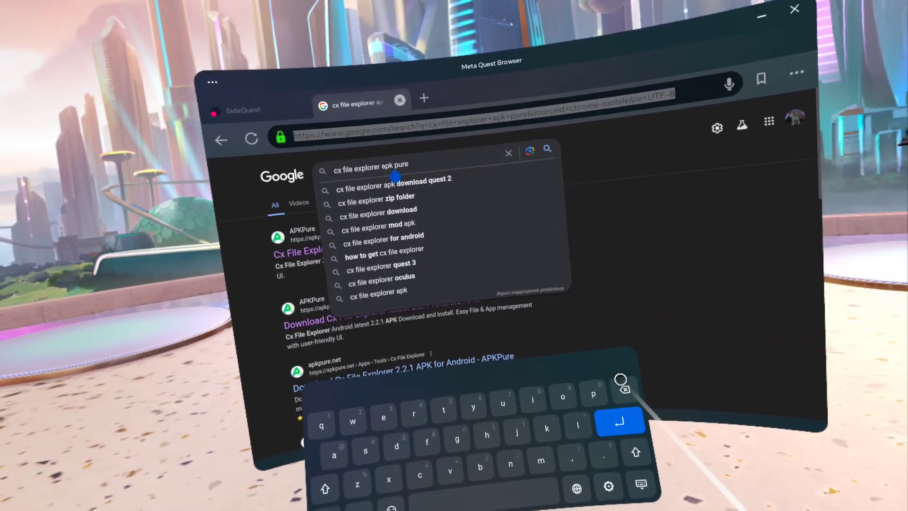
# Correct the Google query to read 'cx file explorer apkpure' and open the APKPure result
pyautogui.click(719, 431)
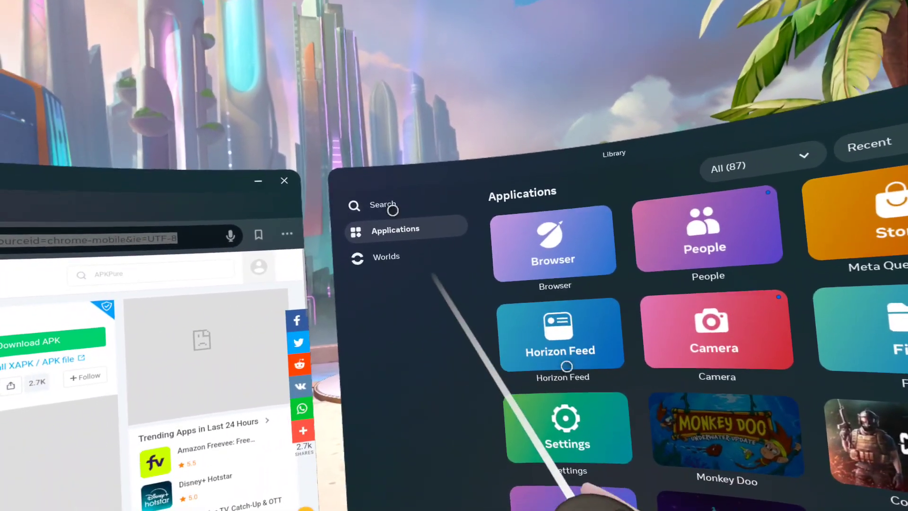
# Switch the Library to its Search view and filter apps by 'mo'
pyautogui.click(198, 223)
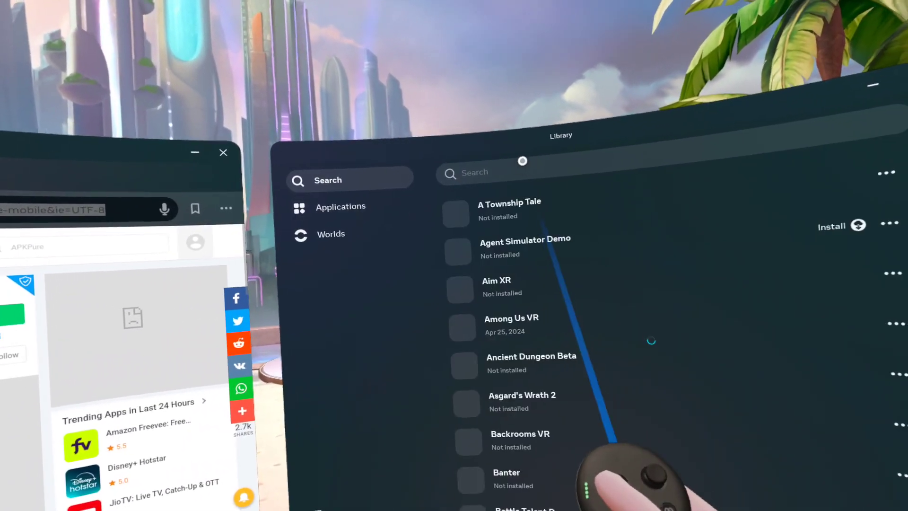
pyautogui.write('m')
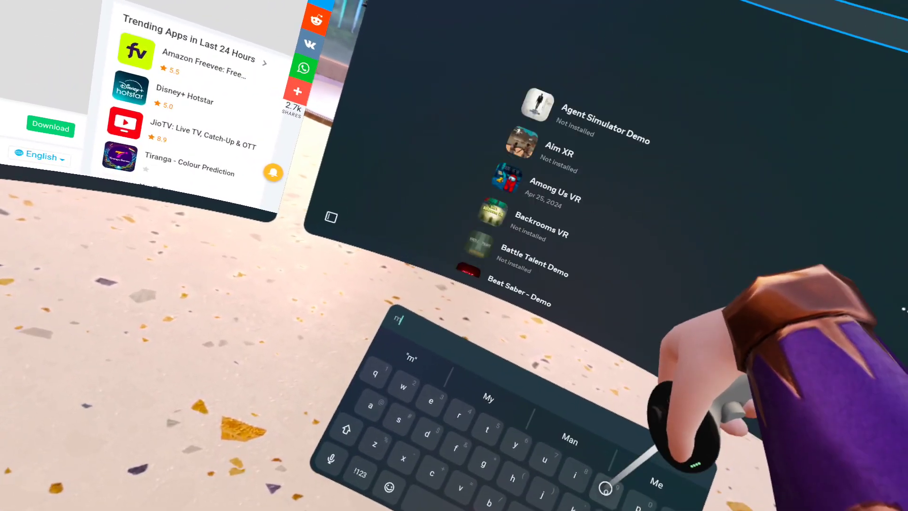
pyautogui.write('o')
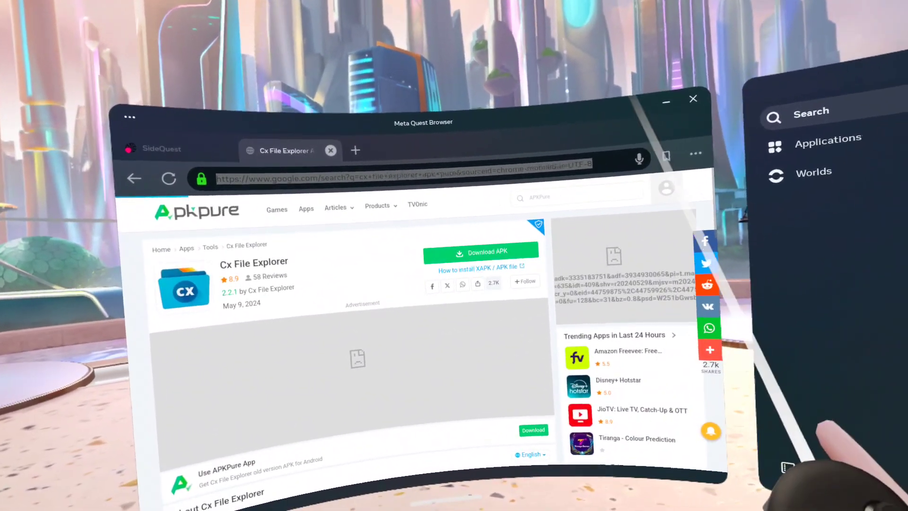
# Download the Cx File Explorer 2.2.1 APK past the Cloudflare check, then close that tab
pyautogui.click(517, 254)
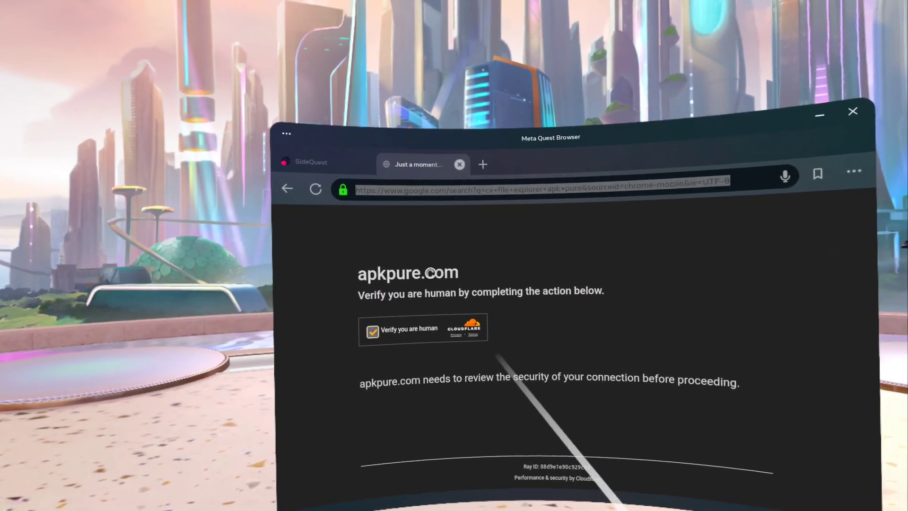
pyautogui.click(391, 337)
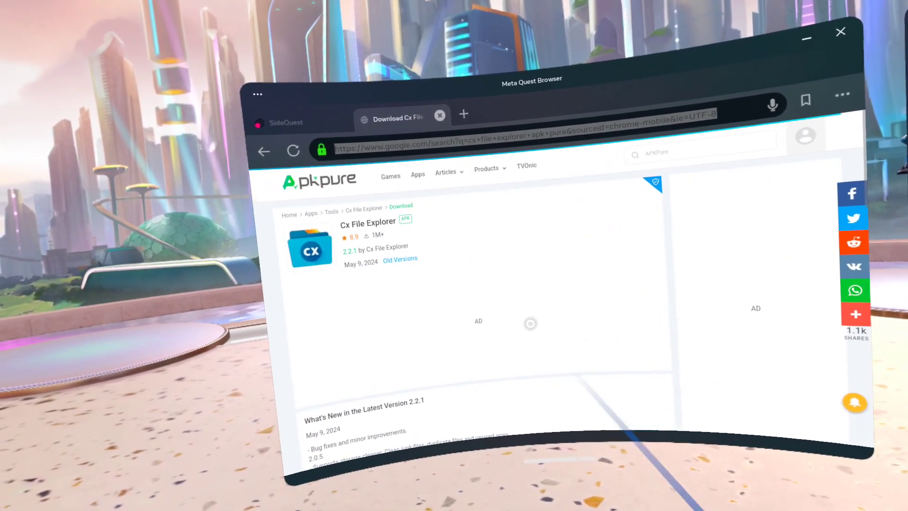
pyautogui.moveTo(529, 320); pyautogui.dragTo(541, 118)
pyautogui.scroll(-5, 473, 284)
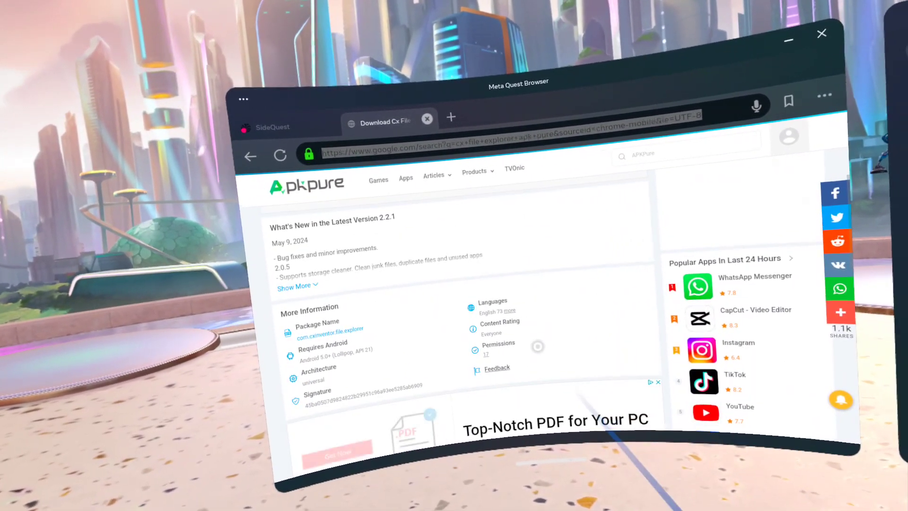
pyautogui.click(462, 314)
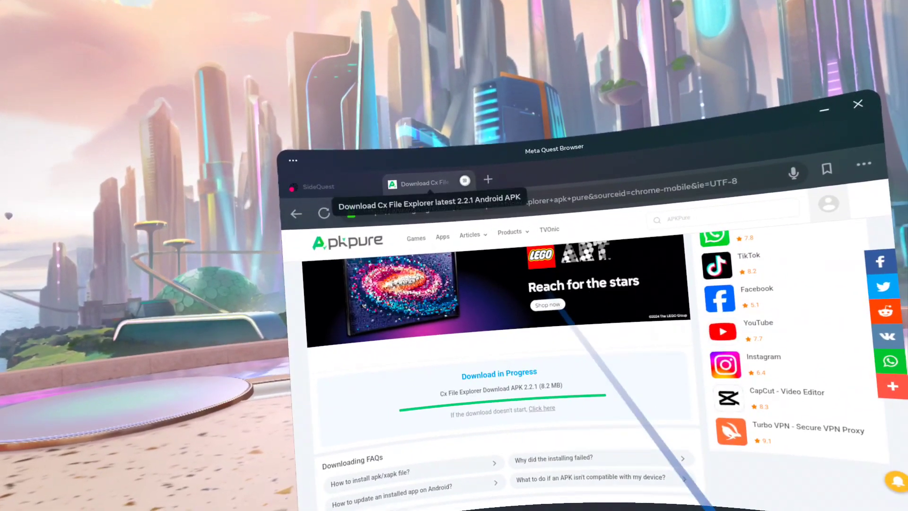
pyautogui.click(469, 186)
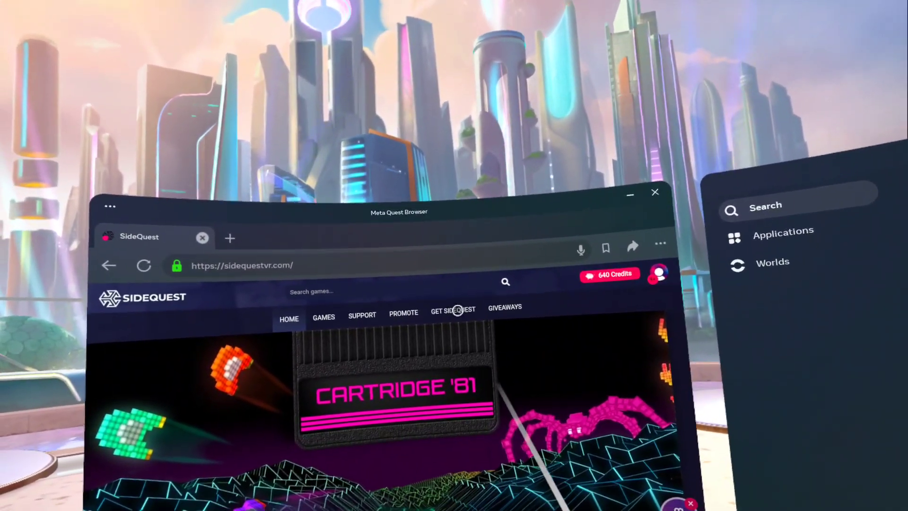
# Open the Get SideQuest page and scroll to its games search box
pyautogui.click(452, 299)
pyautogui.scroll(-5, 515, 299)
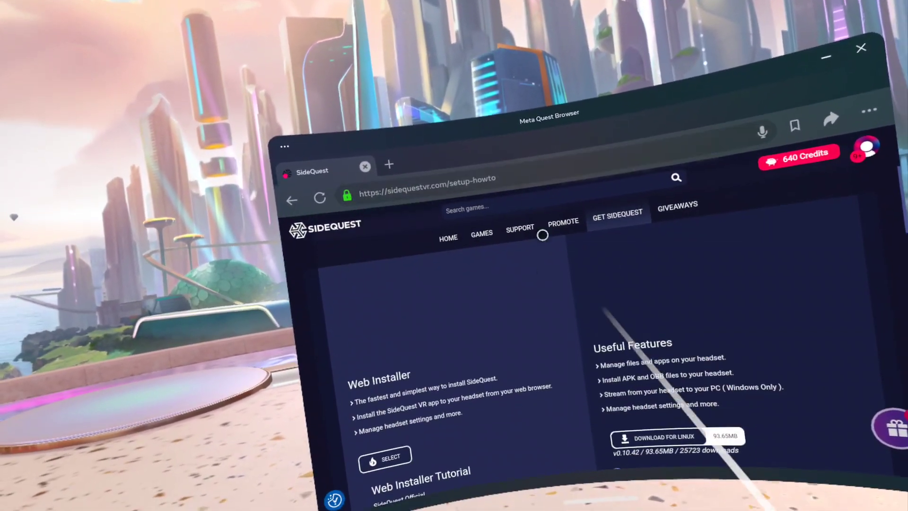
pyautogui.scroll(-3, 516, 298)
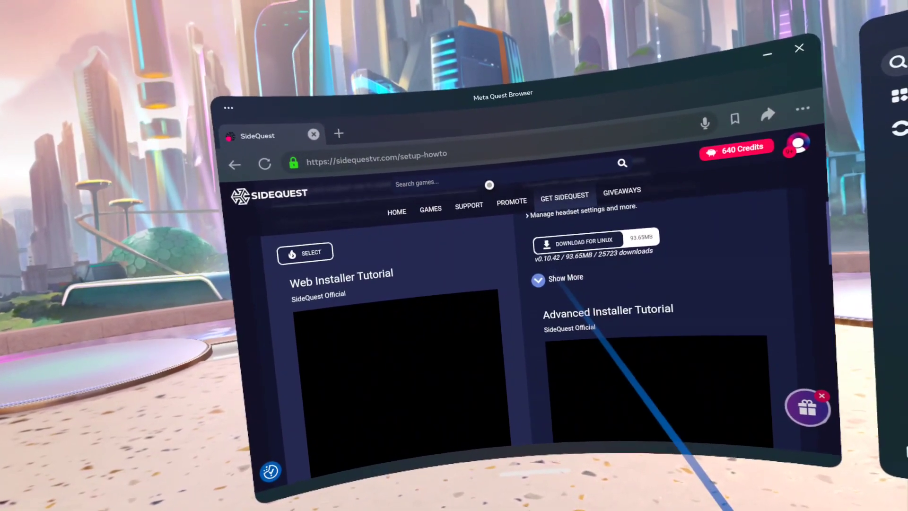
pyautogui.scroll(-3, 482, 183)
pyautogui.scroll(10, 473, 213)
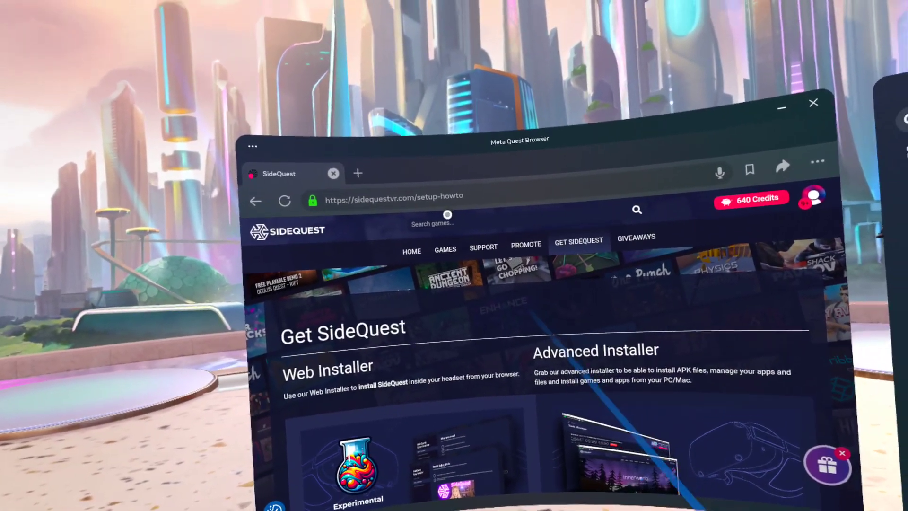
# Search SideQuest for 'Sidequest' and open the SideQuest VR app page
pyautogui.click(441, 213)
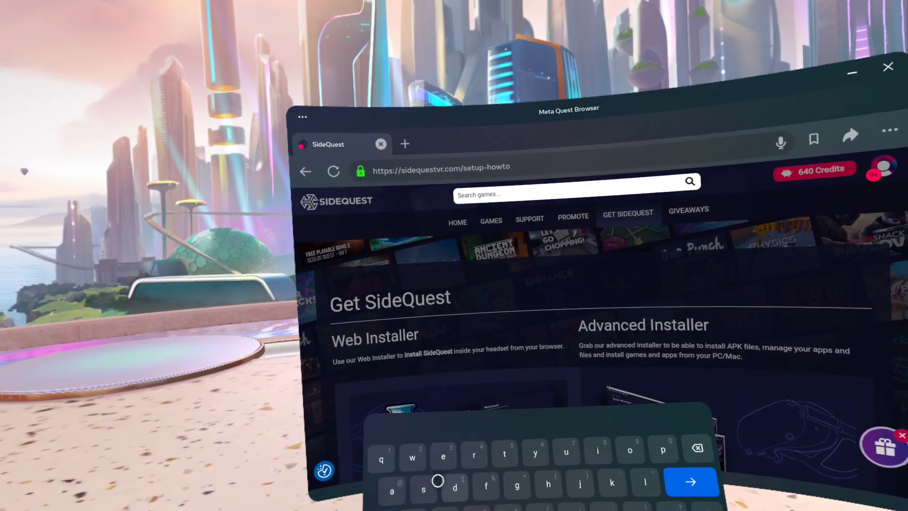
pyautogui.write('side')
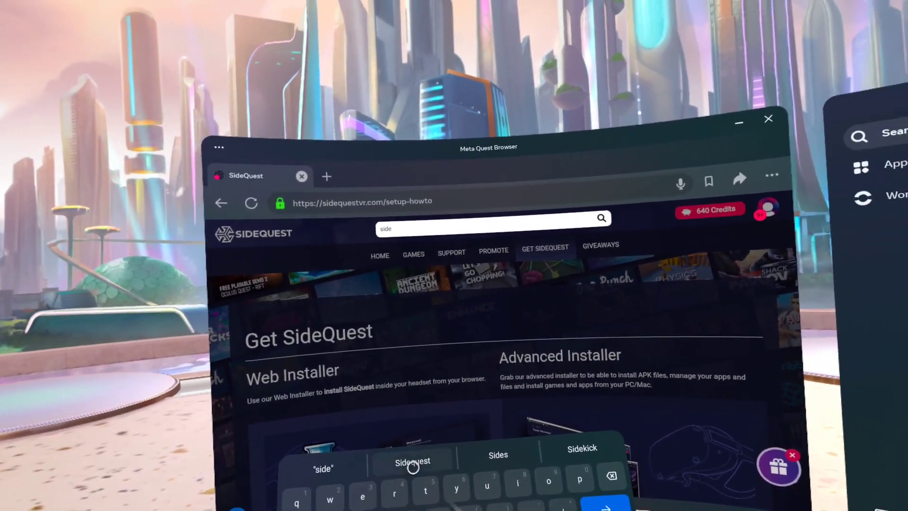
pyautogui.click(437, 430)
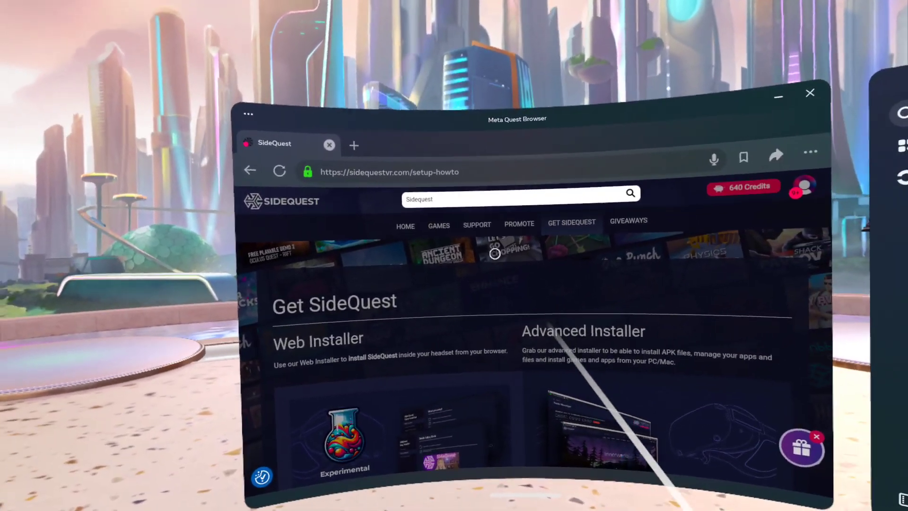
pyautogui.click(614, 187)
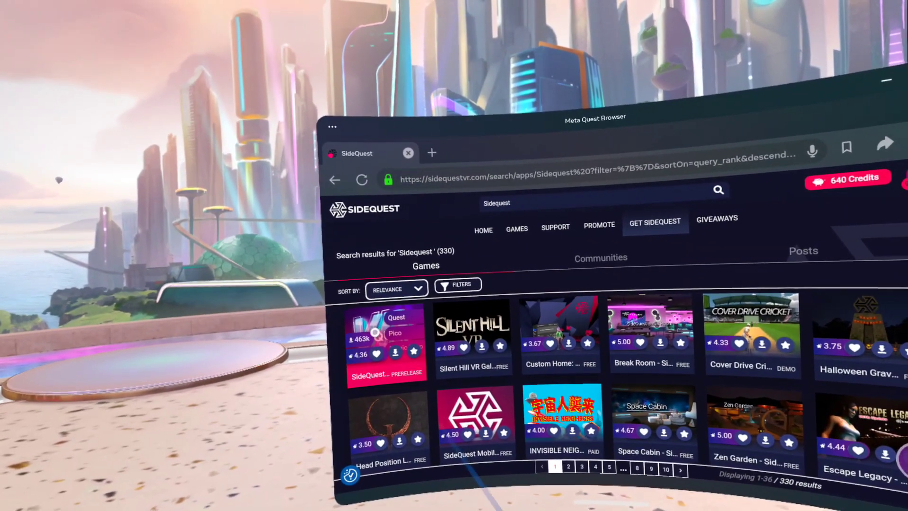
pyautogui.click(378, 331)
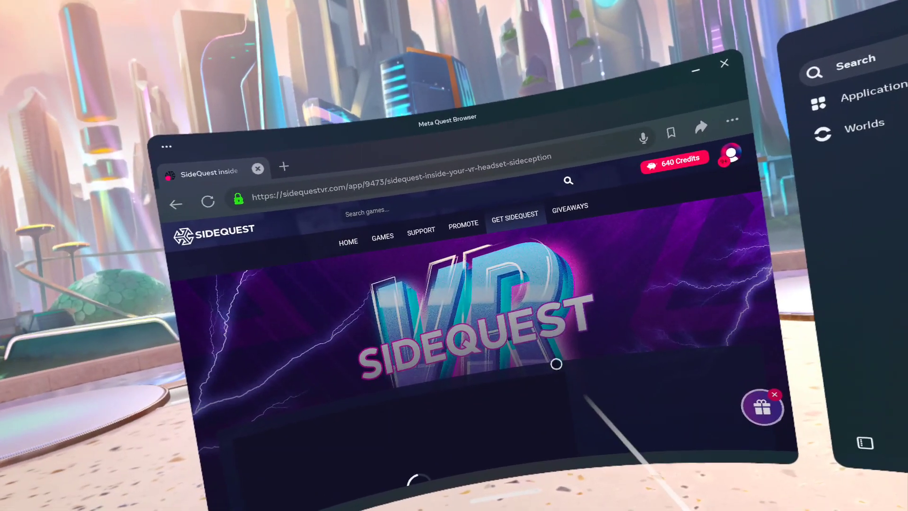
# Follow the github.com/SideQuestVR/Lite/releases link in the SideQuest app description
pyautogui.scroll(-5, 556, 363)
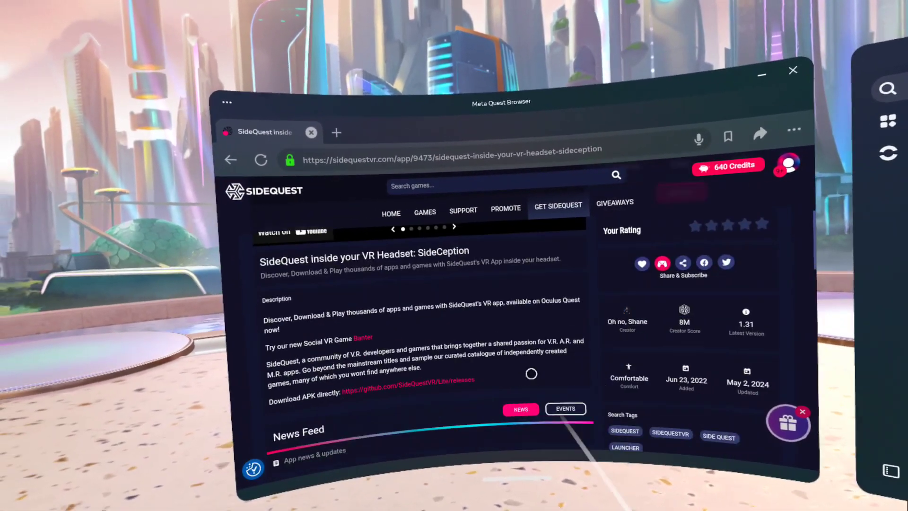
pyautogui.scroll(5, 531, 373)
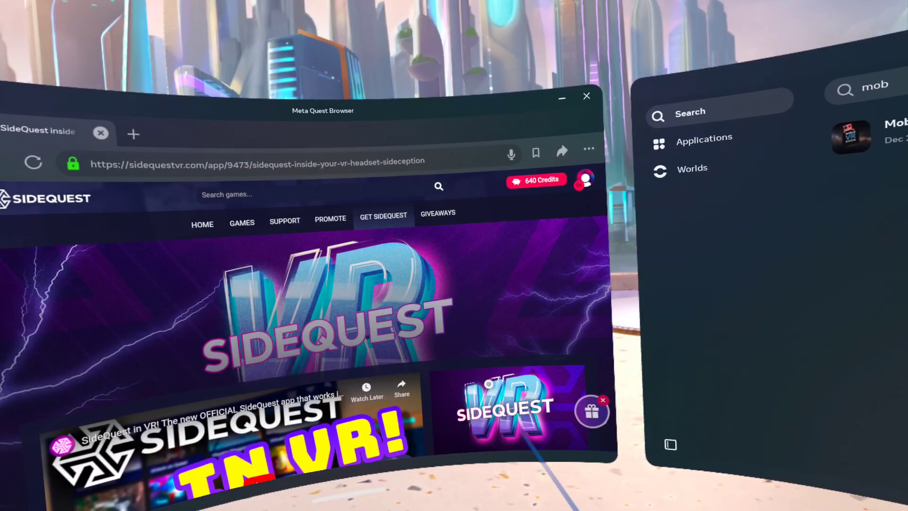
pyautogui.scroll(-8, 535, 257)
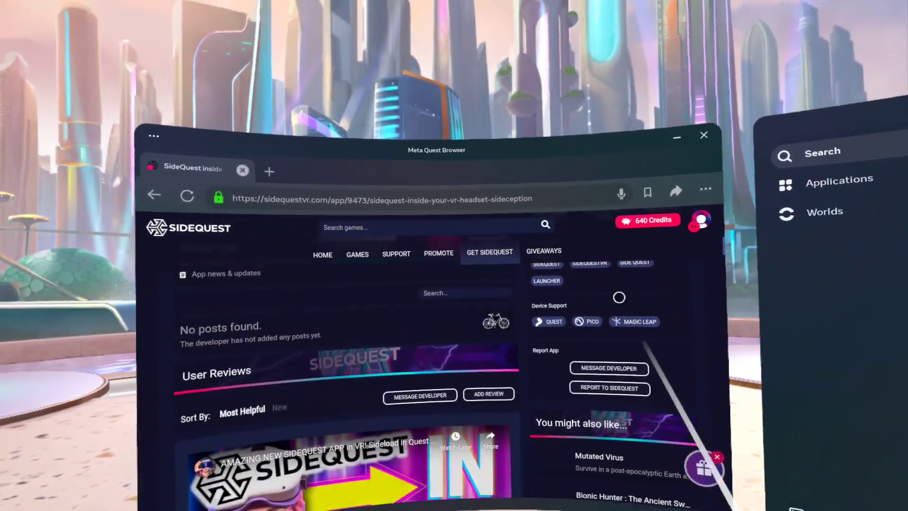
pyautogui.scroll(-5, 434, 465)
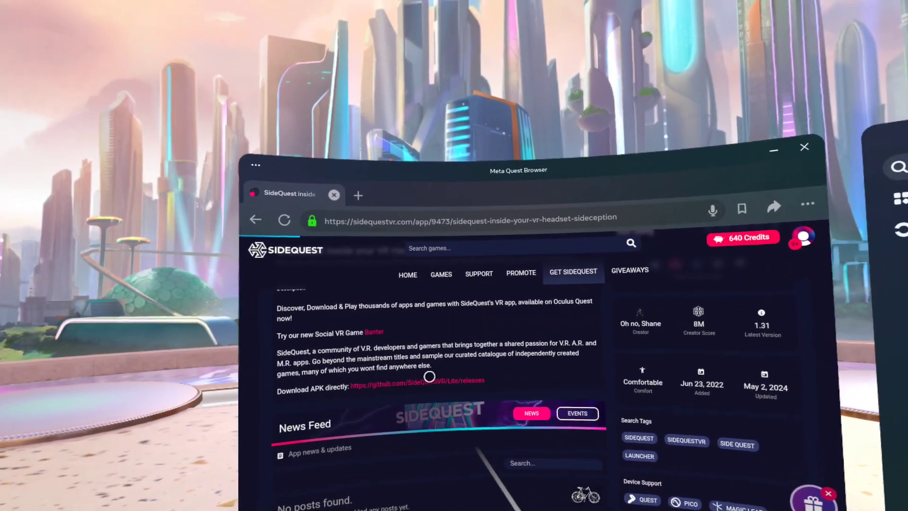
pyautogui.click(428, 378)
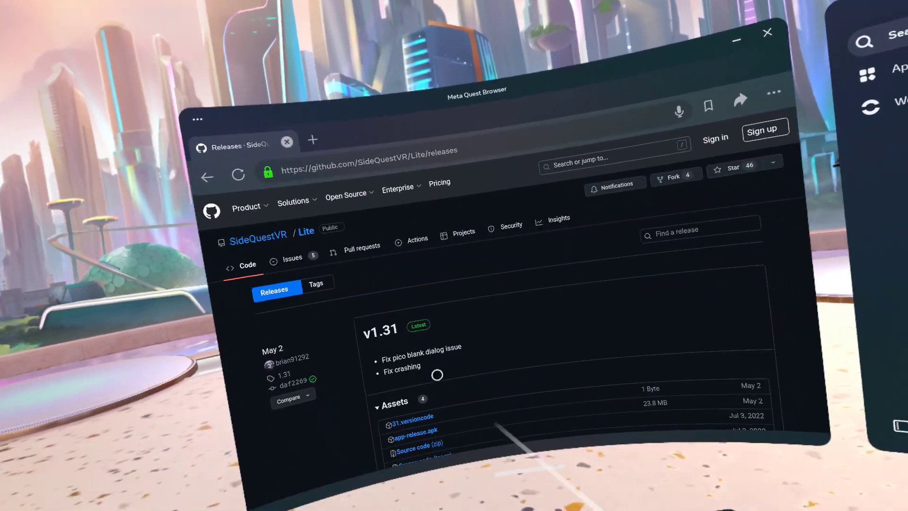
# Collapse and re-expand the v1.31 Assets list on the GitHub releases page
pyautogui.scroll(-3, 454, 251)
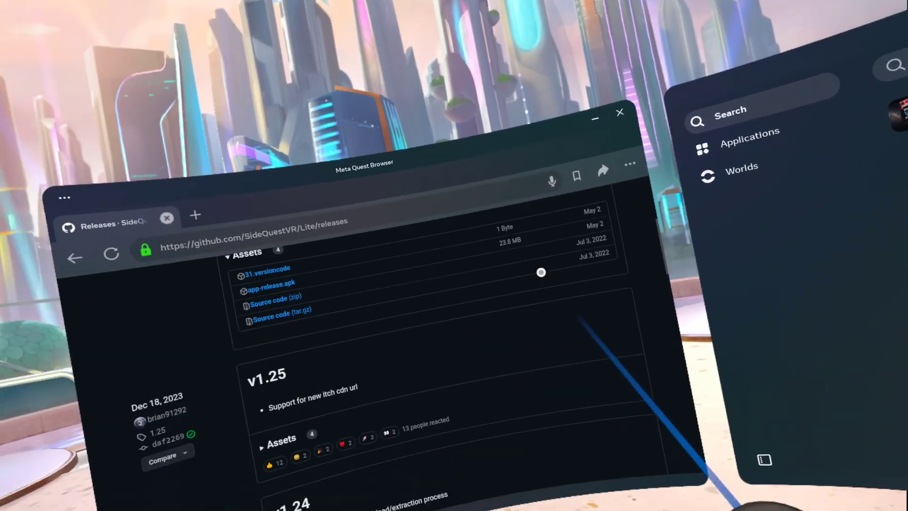
pyautogui.scroll(-3, 593, 409)
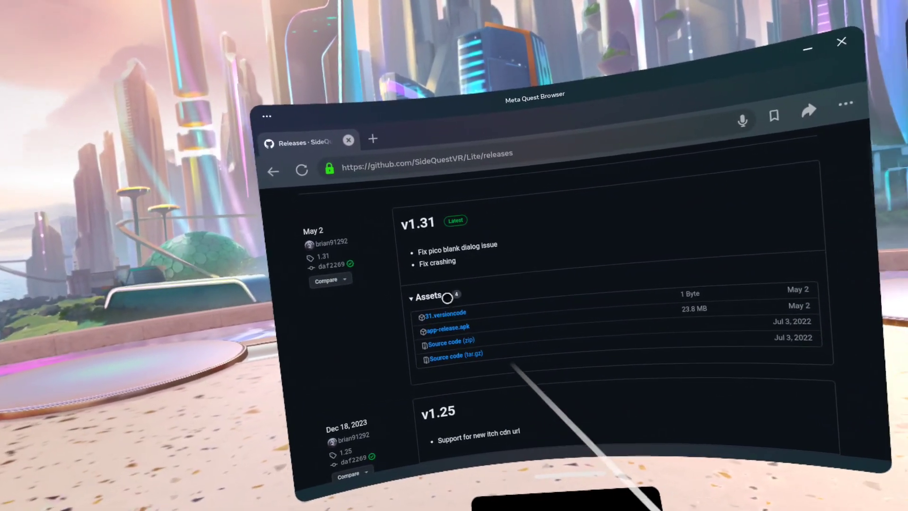
pyautogui.click(446, 298)
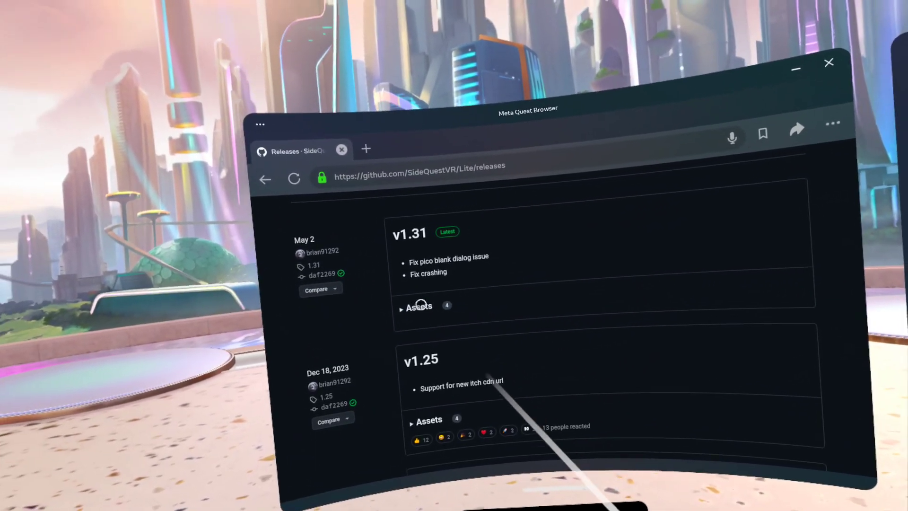
pyautogui.click(526, 267)
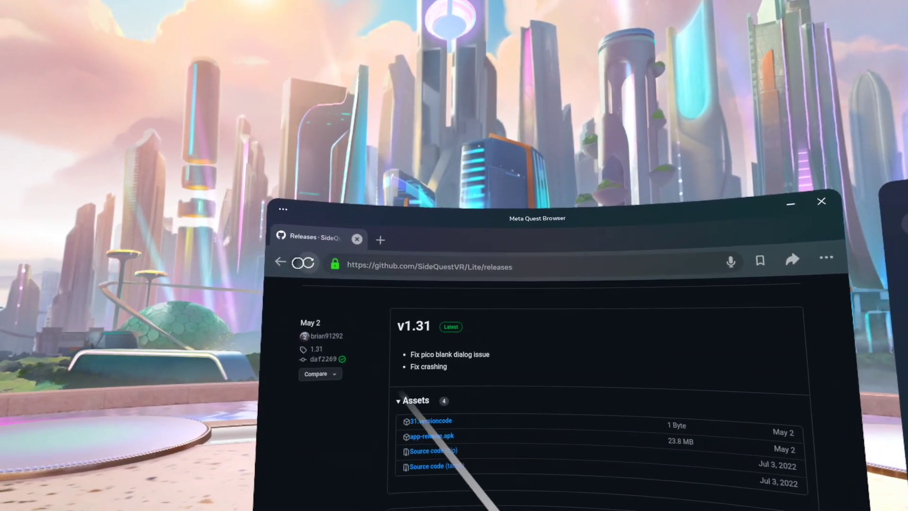
# Return to the SideQuest page, reopen the GitHub releases link, then switch to the Meta Quest Store
pyautogui.hotkey('alt', 'Left')
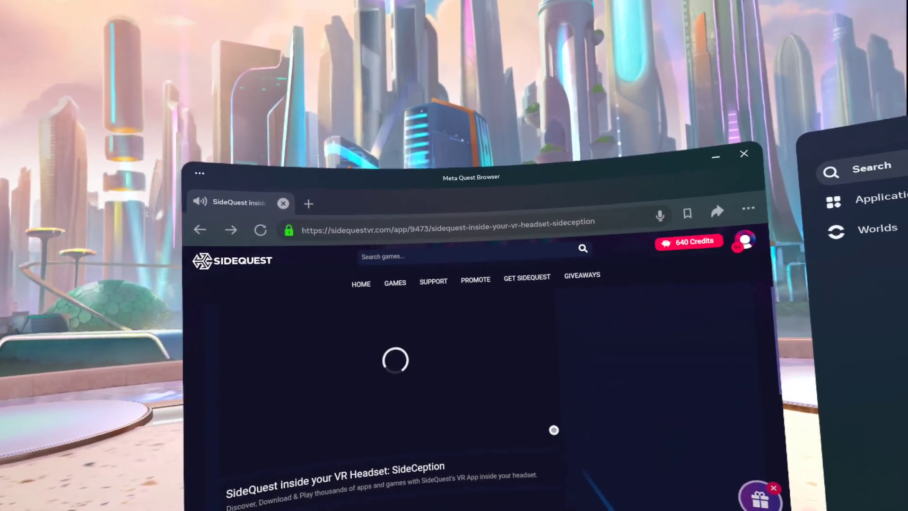
pyautogui.scroll(-5, 569, 324)
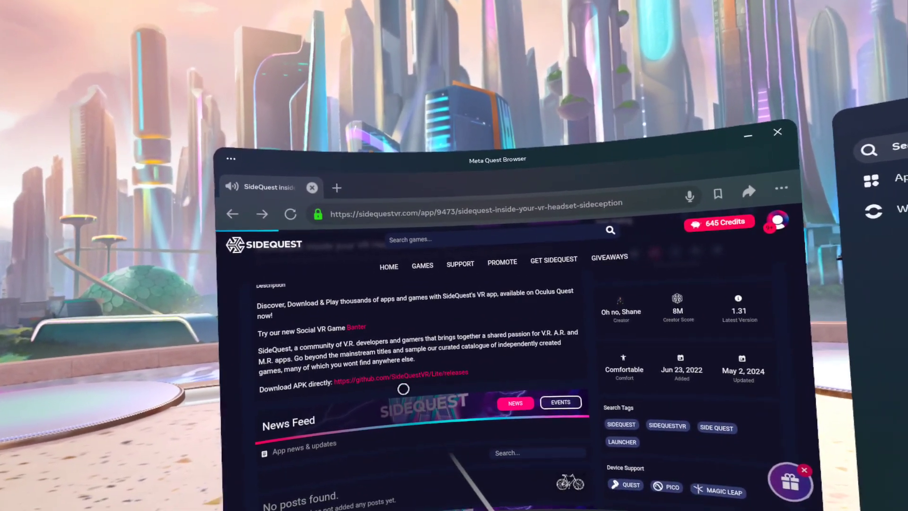
pyautogui.click(392, 379)
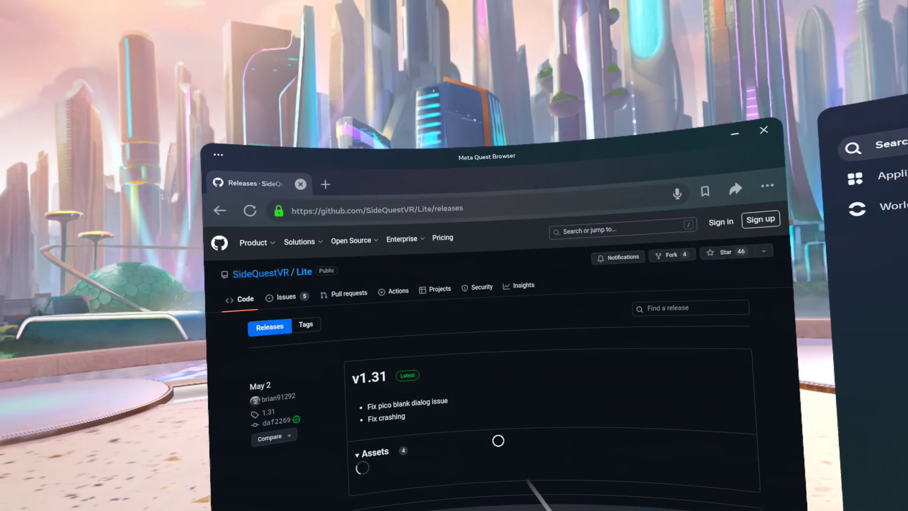
pyautogui.scroll(-3, 496, 368)
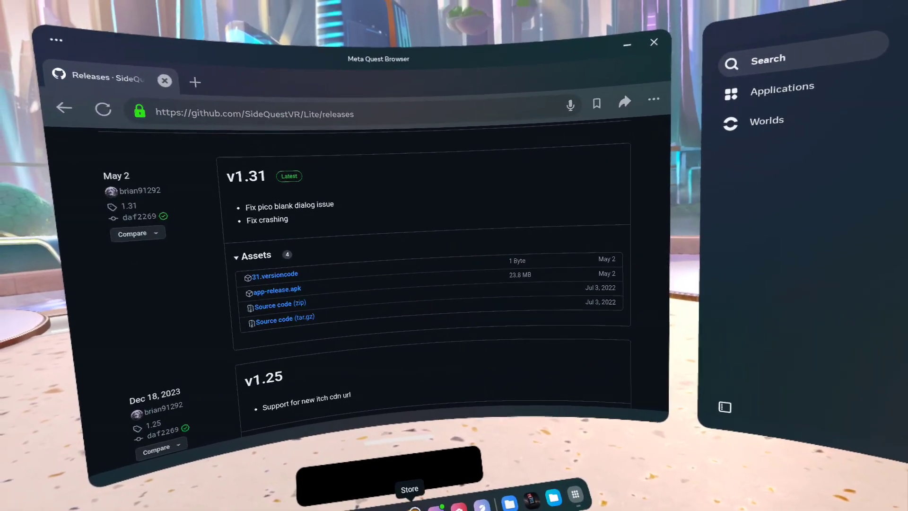
pyautogui.click(414, 508)
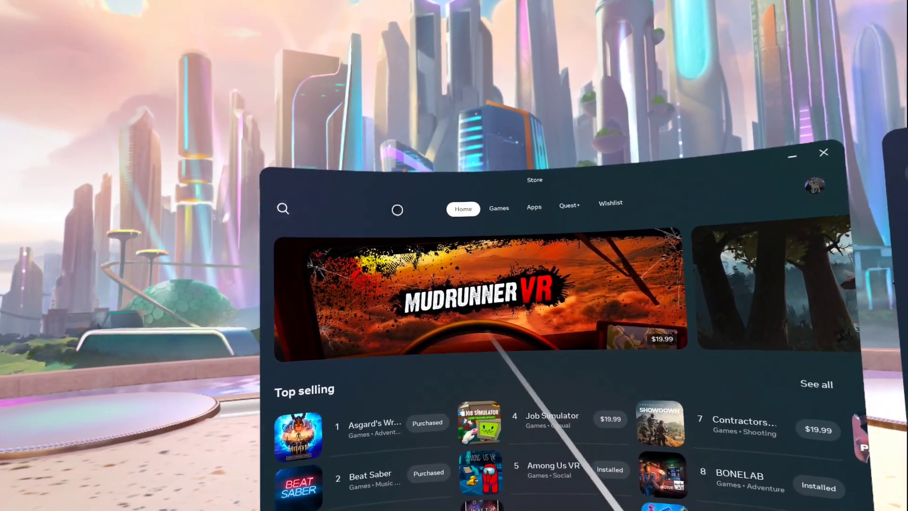
# Search the Store for 'mobile vr station', open its page and launch the app
pyautogui.click(283, 208)
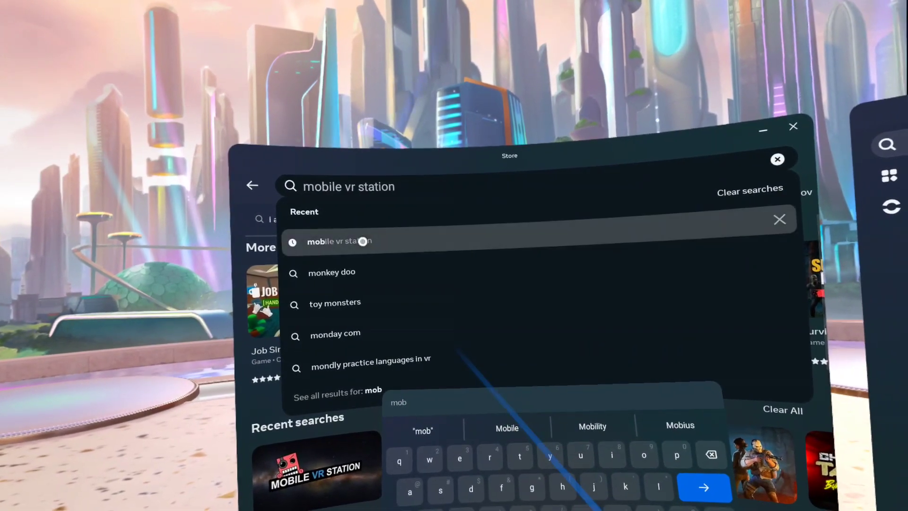
pyautogui.click(362, 241)
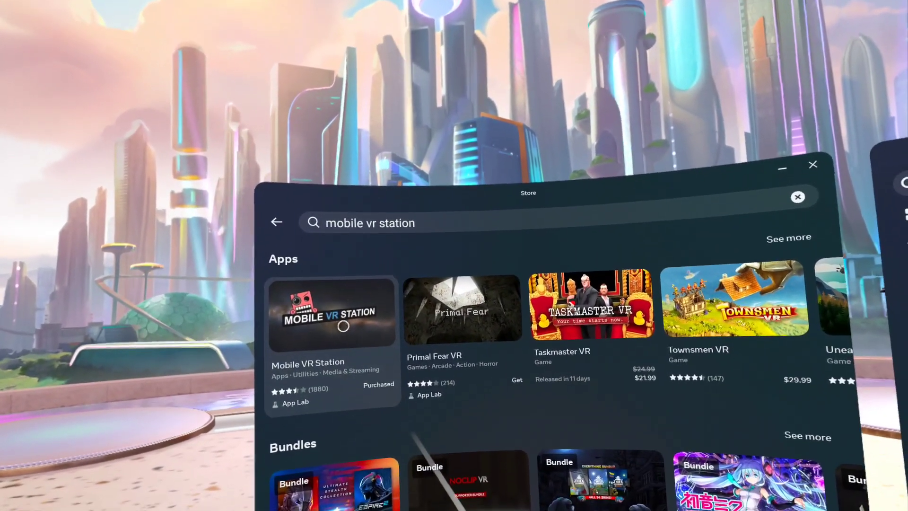
pyautogui.click(360, 287)
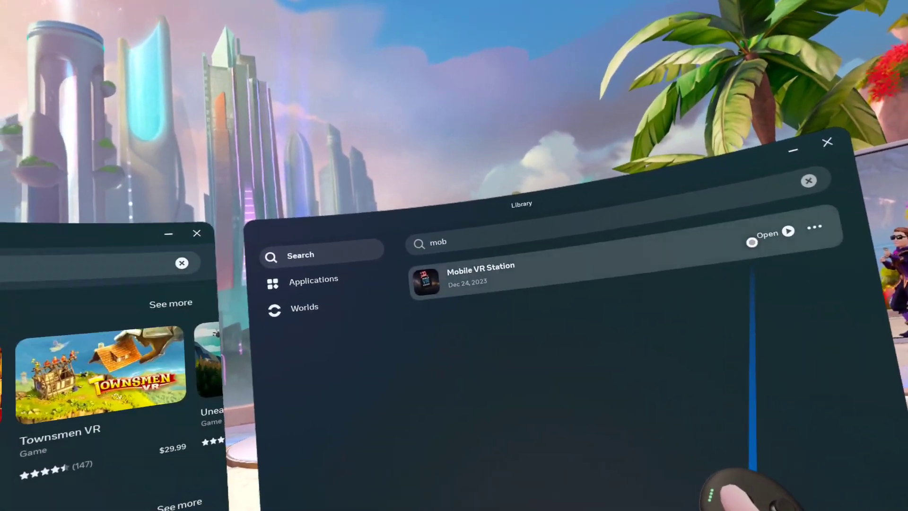
pyautogui.click(756, 231)
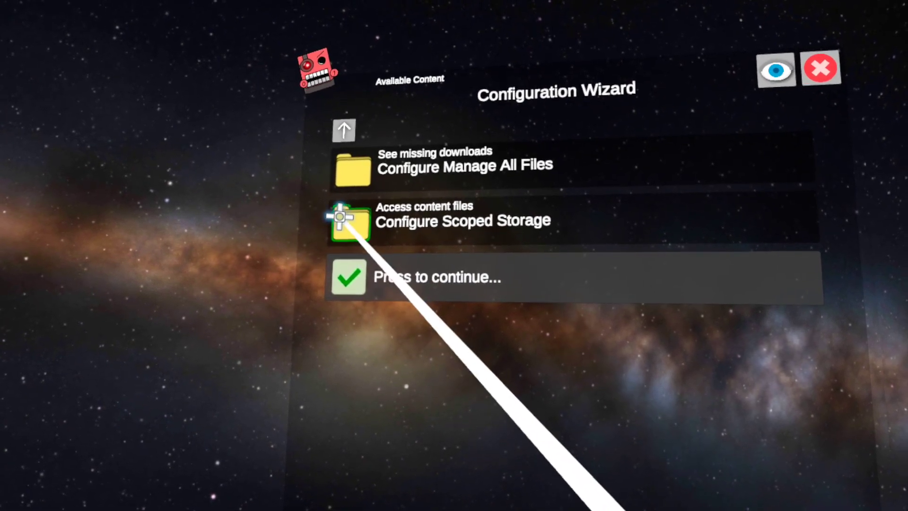
# Look through the Scoped Storage steps and other options, returning to Available Content
pyautogui.click(339, 216)
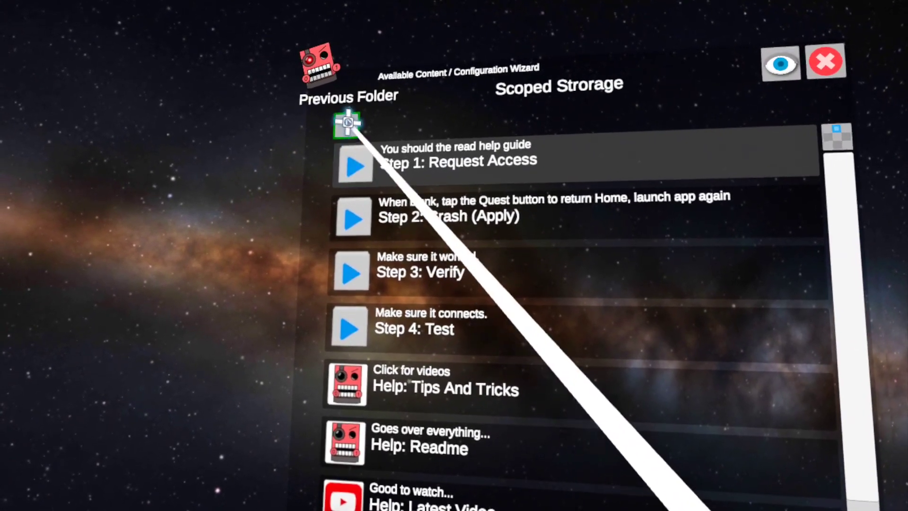
pyautogui.click(348, 122)
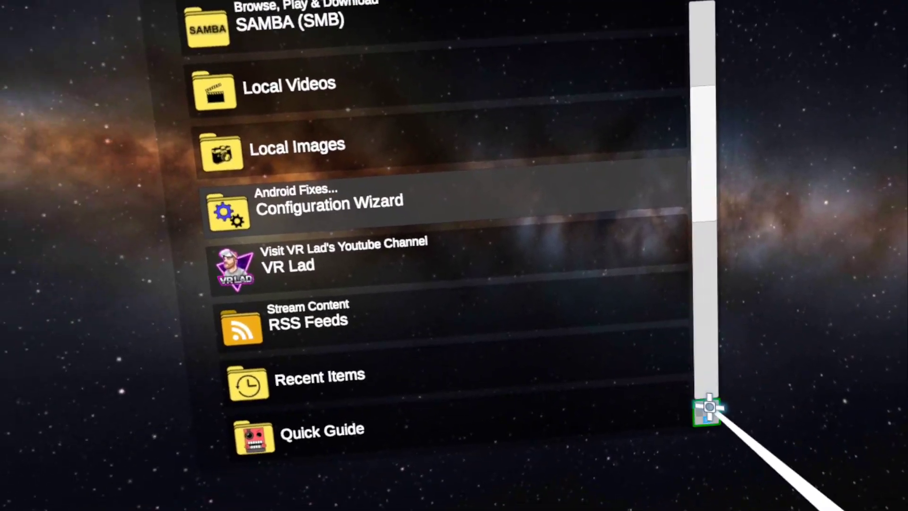
pyautogui.click(708, 406)
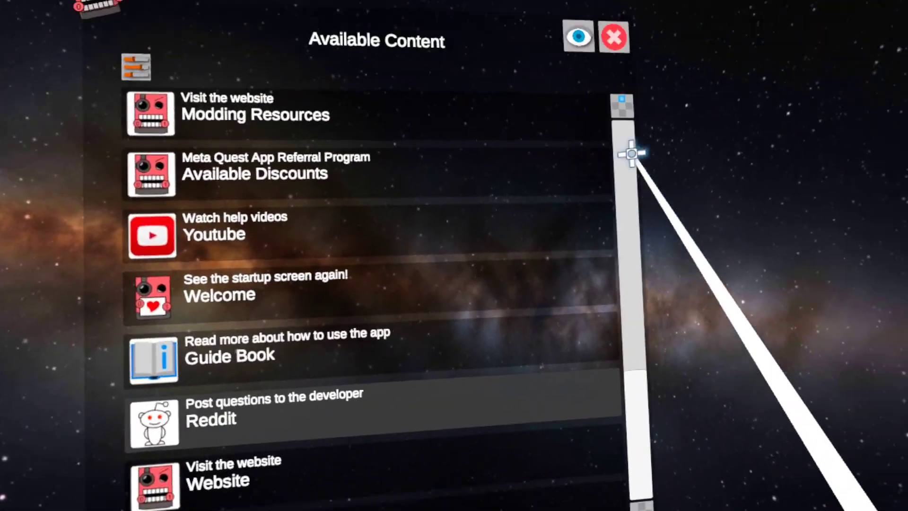
pyautogui.click(622, 104)
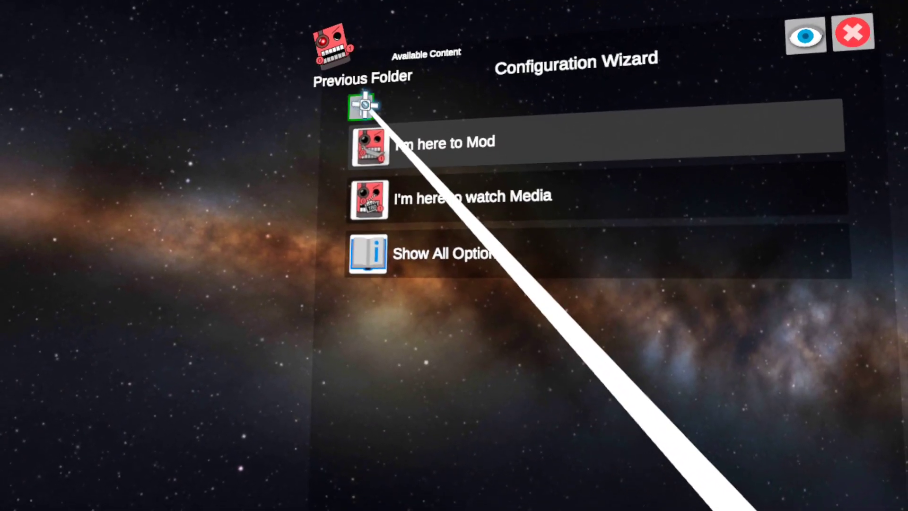
pyautogui.click(367, 75)
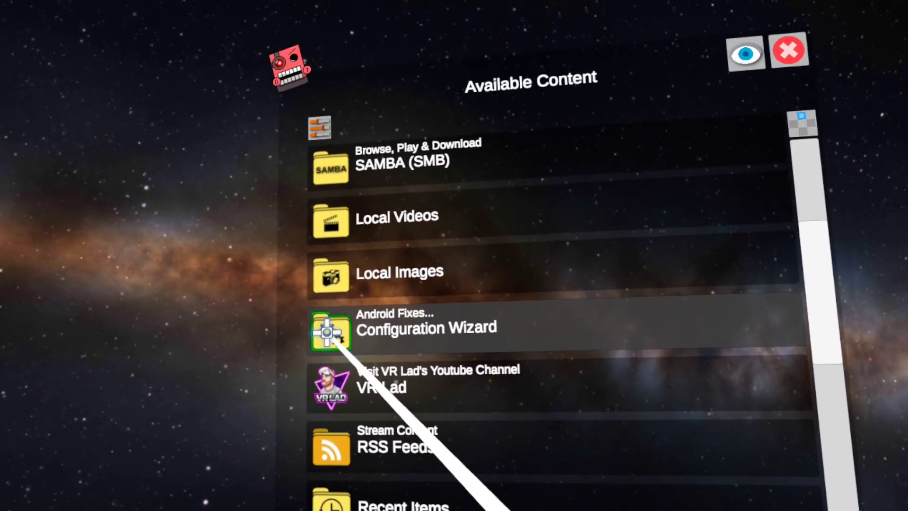
# Via Configuration Wizard > Show All Options > Scoped Storage, run Step 1: Request Access
pyautogui.click(336, 316)
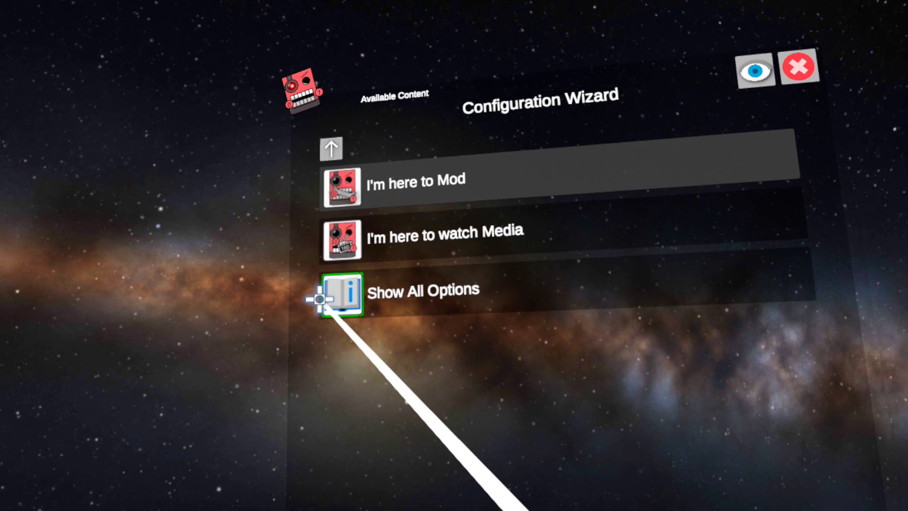
pyautogui.click(340, 291)
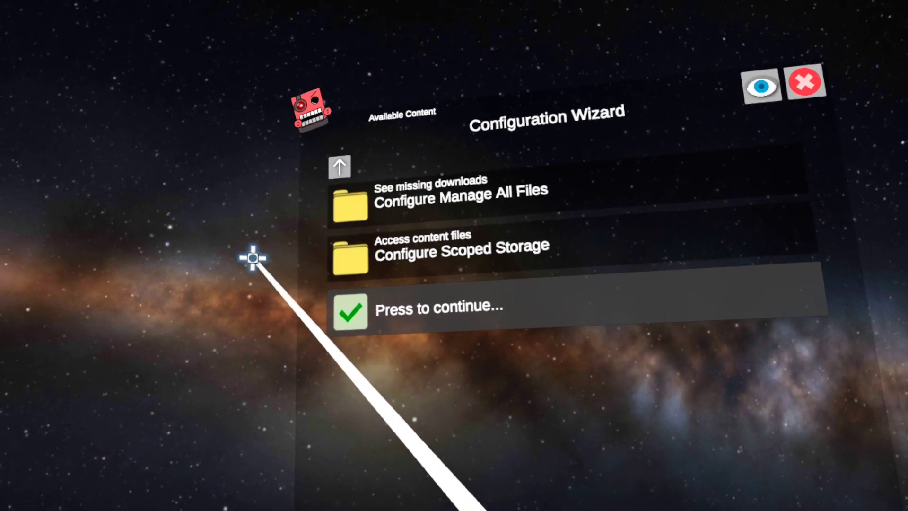
pyautogui.click(355, 249)
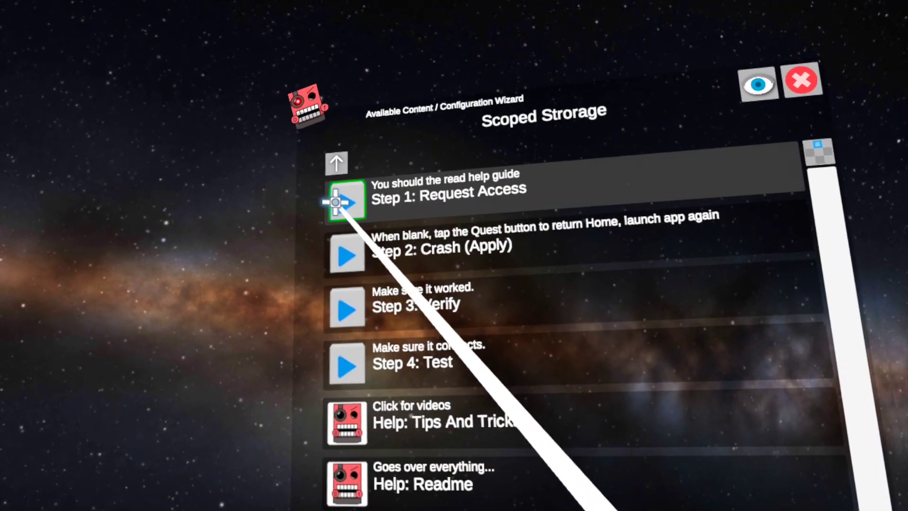
pyautogui.click(347, 203)
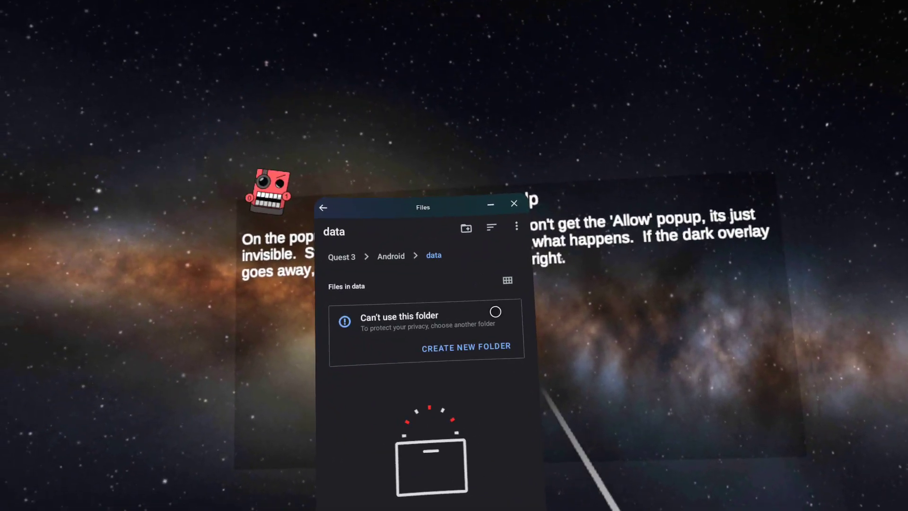
# Navigate the file picker from the Android data folder to the headset's Download folder
pyautogui.click(420, 256)
pyautogui.click(382, 265)
pyautogui.scroll(-5, 479, 350)
pyautogui.scroll(-1, 473, 302)
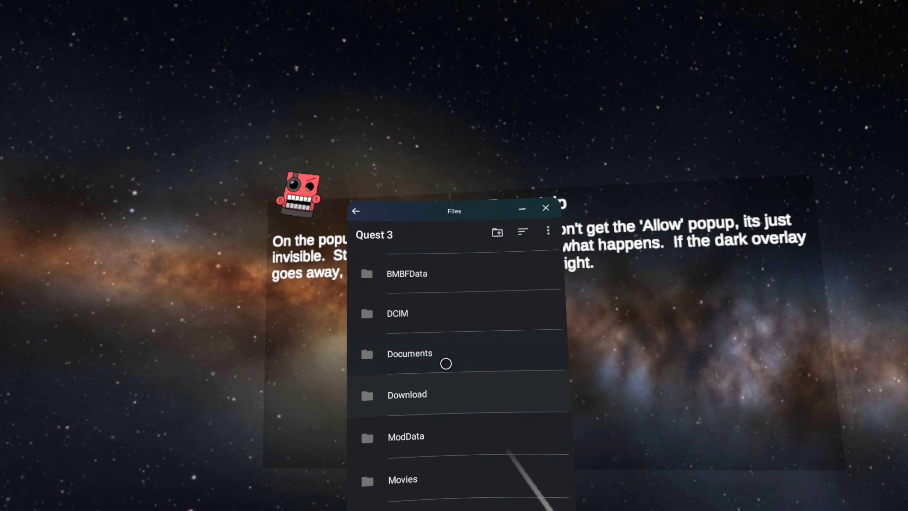
pyautogui.click(411, 383)
pyautogui.scroll(-6, 487, 449)
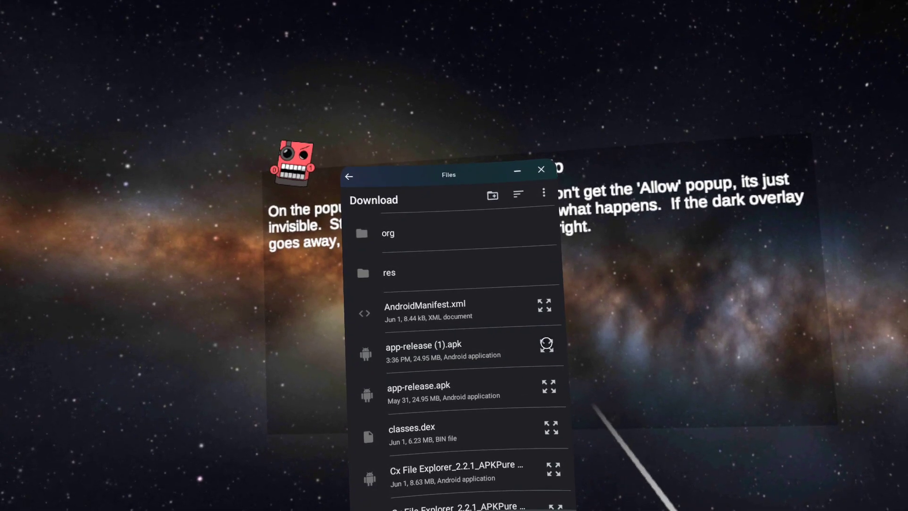
# Install SideQuest from app-release (1).apk, accepting the unknown-apps warning
pyautogui.click(546, 344)
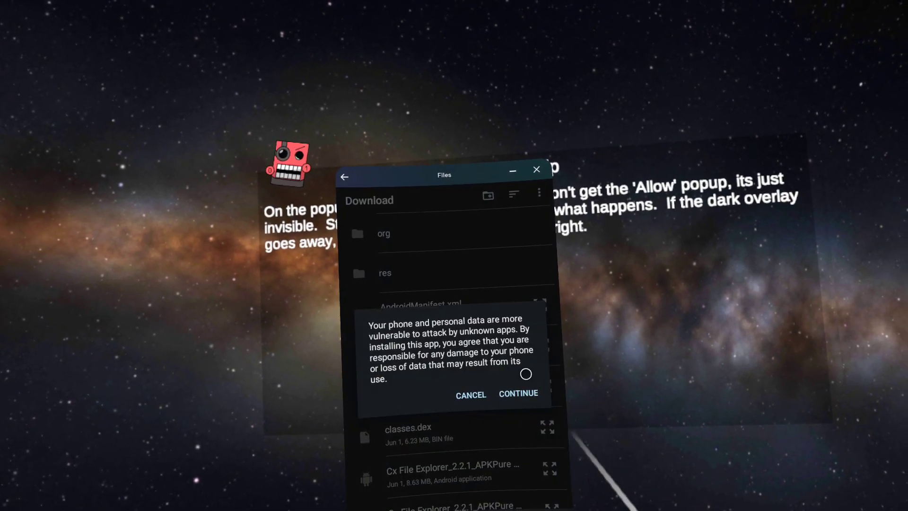
pyautogui.click(525, 394)
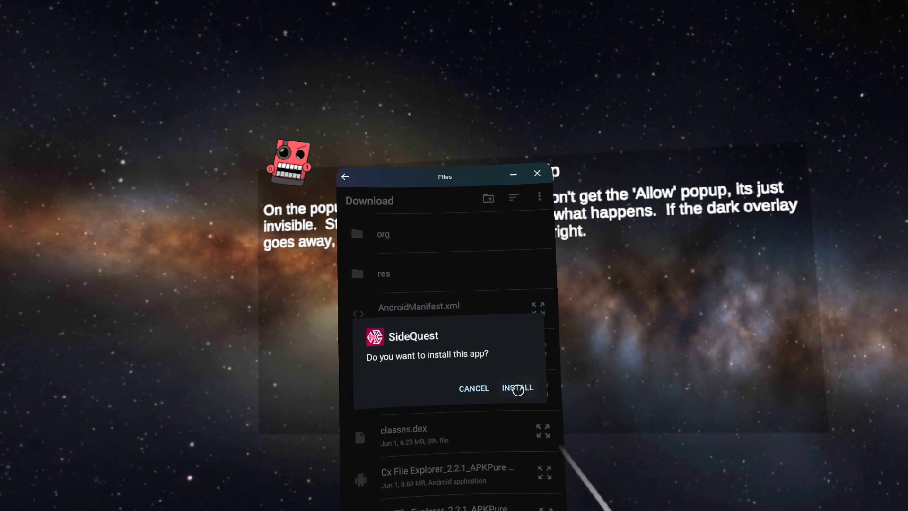
pyautogui.click(522, 385)
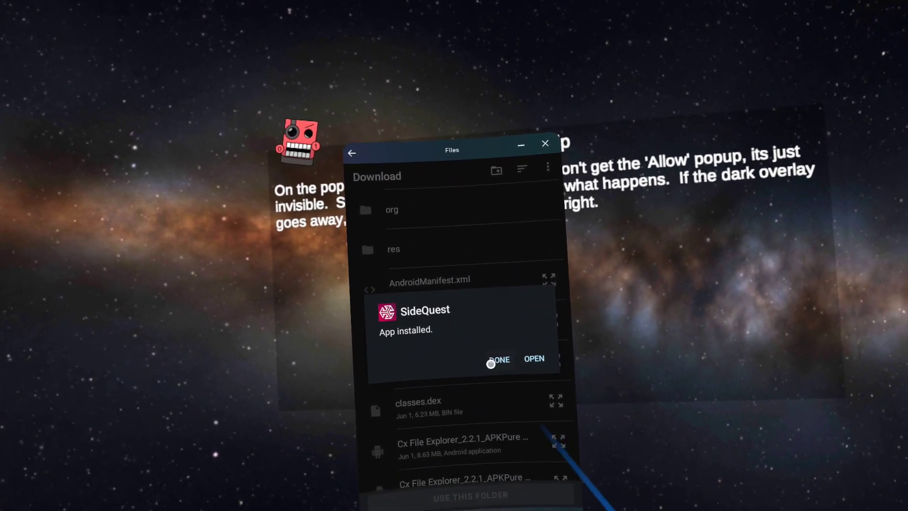
pyautogui.click(499, 369)
pyautogui.scroll(-3, 513, 436)
pyautogui.scroll(4, 515, 360)
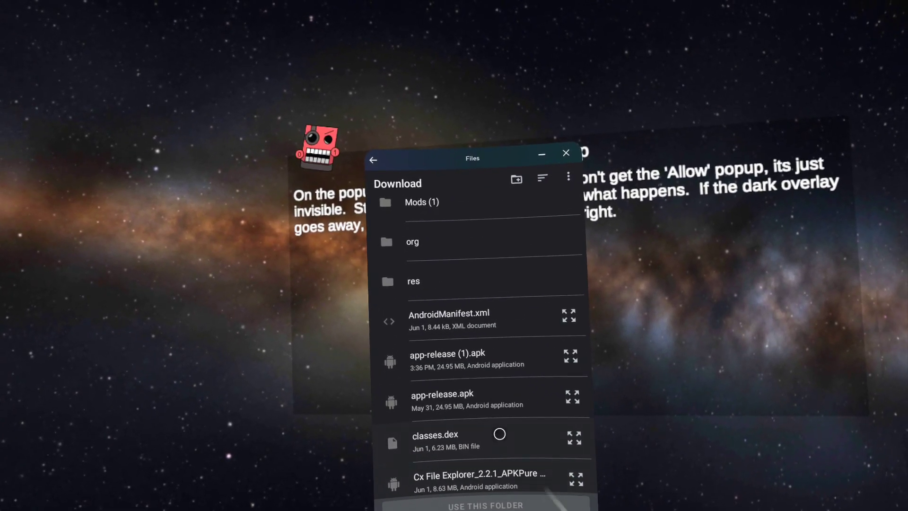
# Install Cx File Explorer from its APK in Download, then close the Files picker
pyautogui.scroll(-2, 515, 391)
pyautogui.scroll(-3, 516, 315)
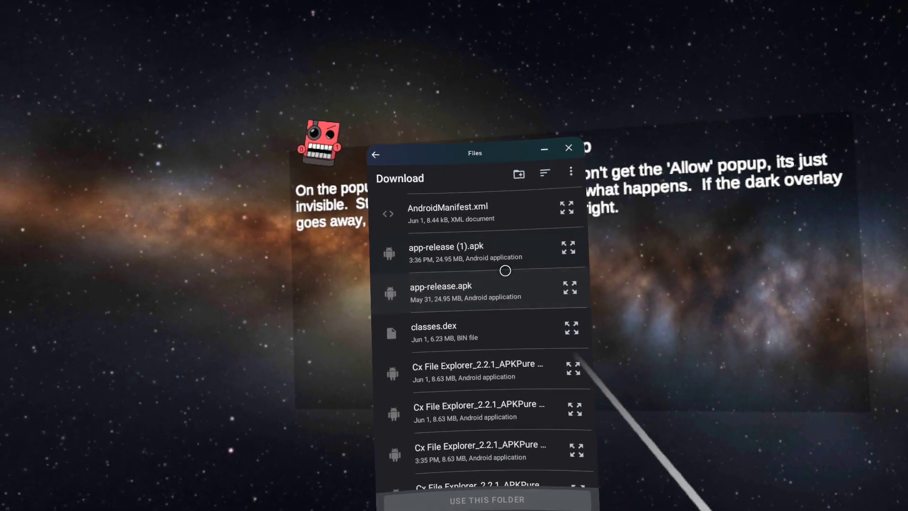
pyautogui.scroll(-1, 477, 304)
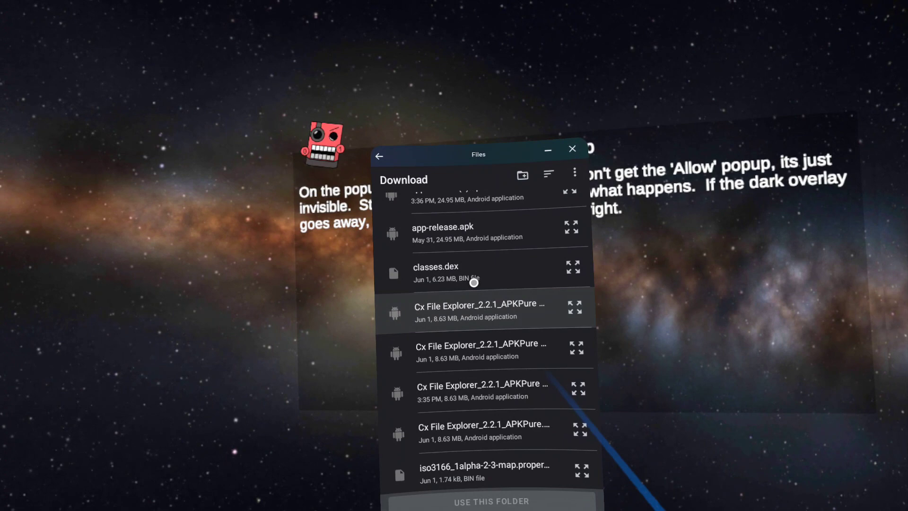
pyautogui.click(567, 308)
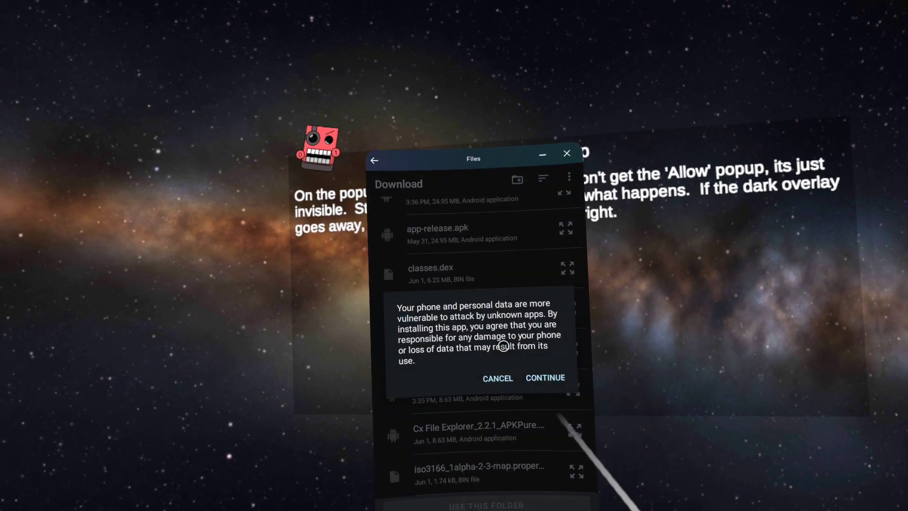
pyautogui.click(544, 375)
pyautogui.click(547, 373)
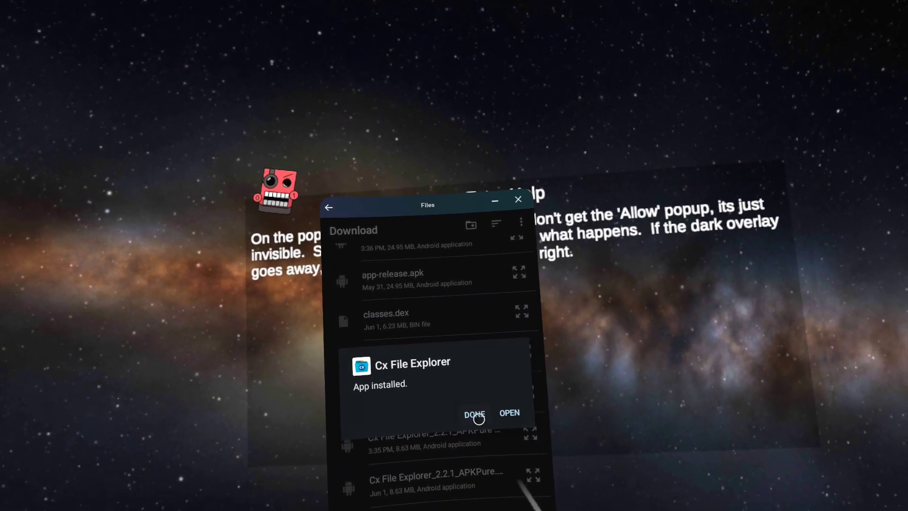
pyautogui.click(475, 415)
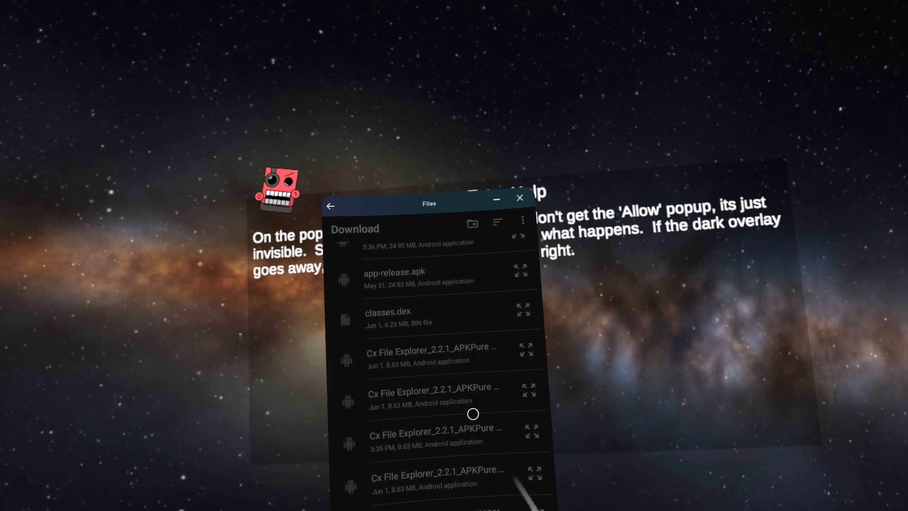
pyautogui.click(504, 192)
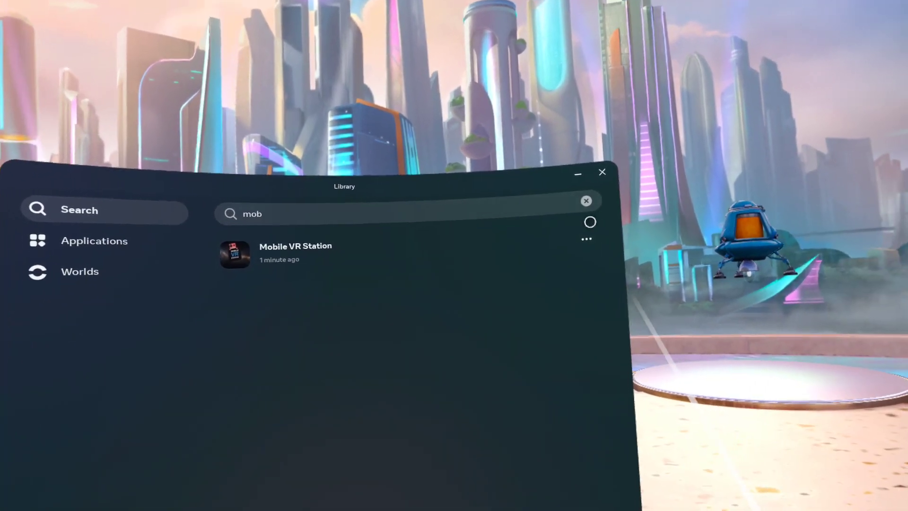
# Clear the library search and filter the full Applications grid to Unknown sources
pyautogui.click(585, 200)
pyautogui.click(316, 180)
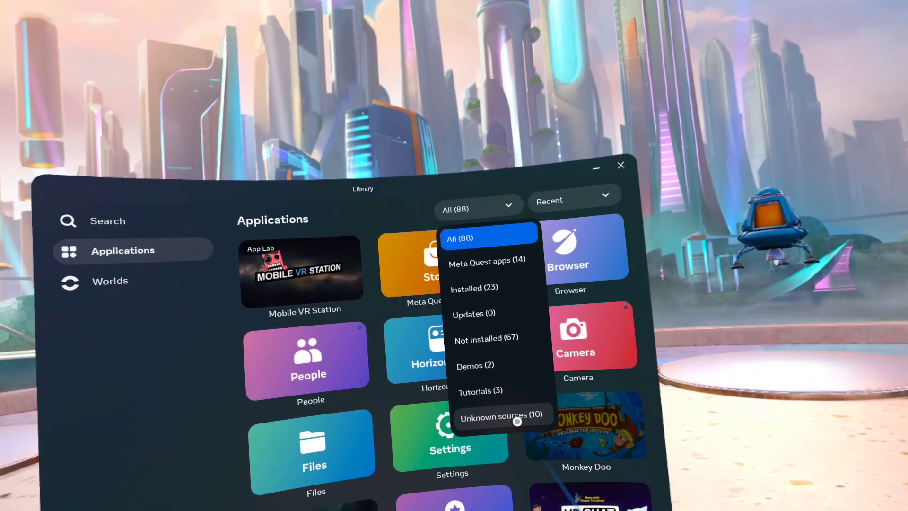
pyautogui.click(501, 426)
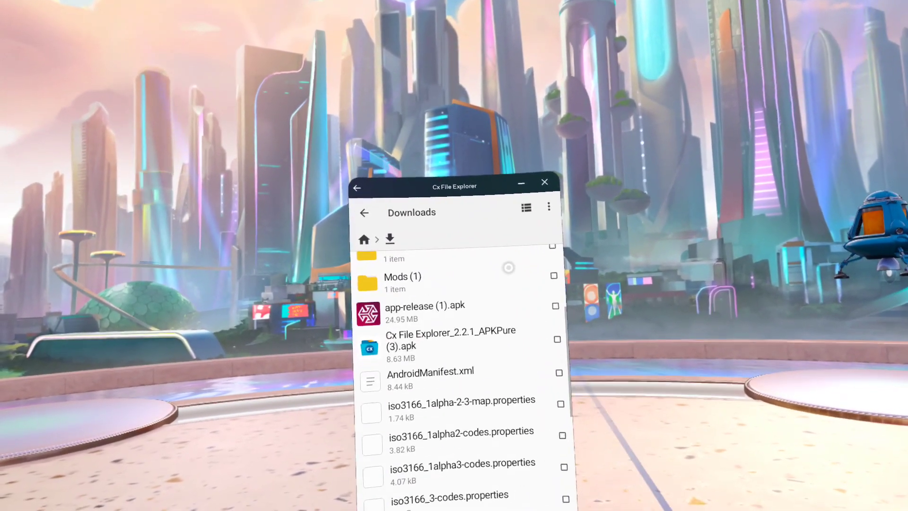
# Scroll through the Downloads folder in Cx File Explorer and back up
pyautogui.scroll(-1, 508, 268)
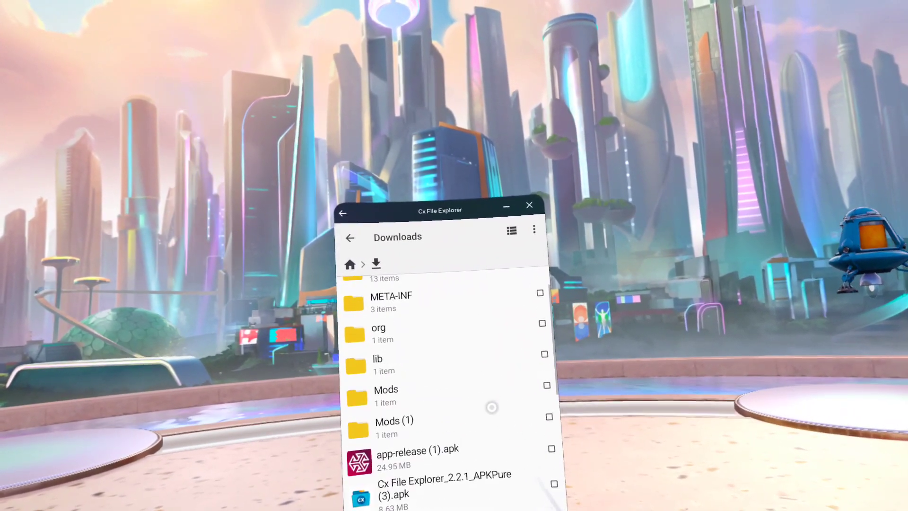
pyautogui.scroll(5, 444, 378)
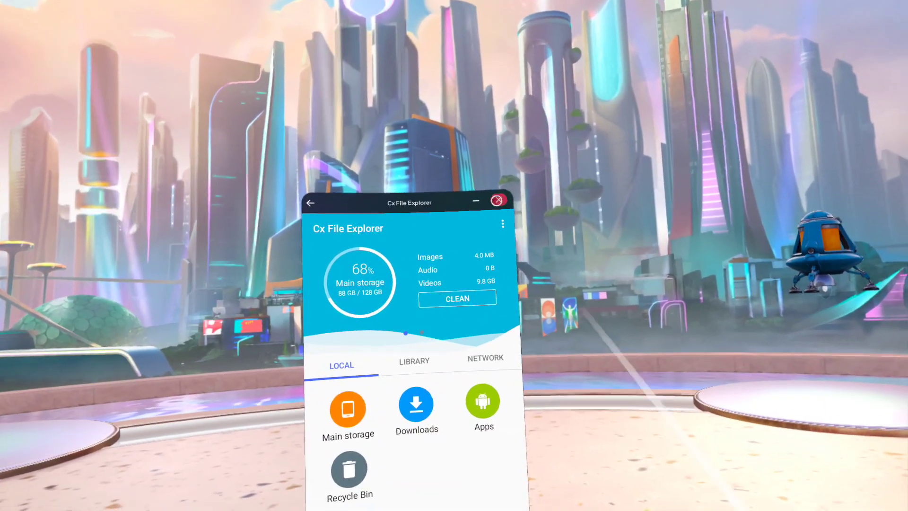
# Close Cx File Explorer to return to the Unknown-sources Applications list
pyautogui.click(497, 200)
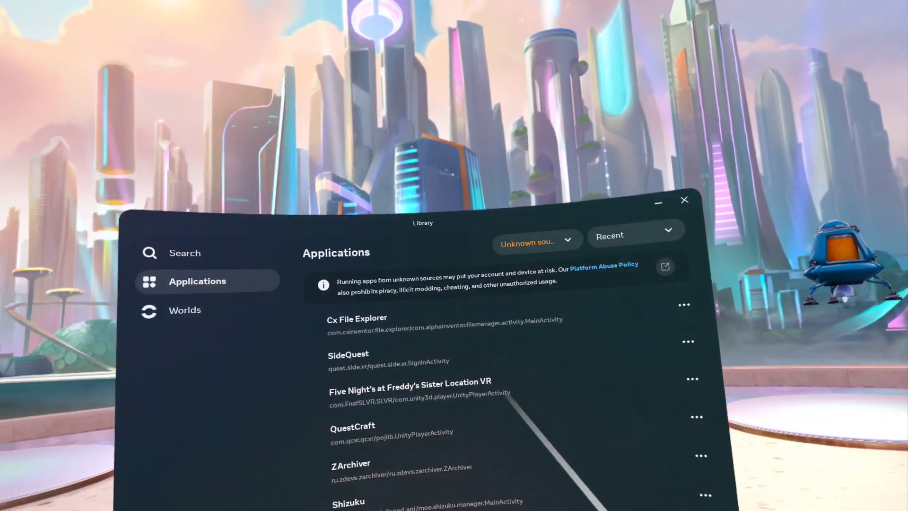